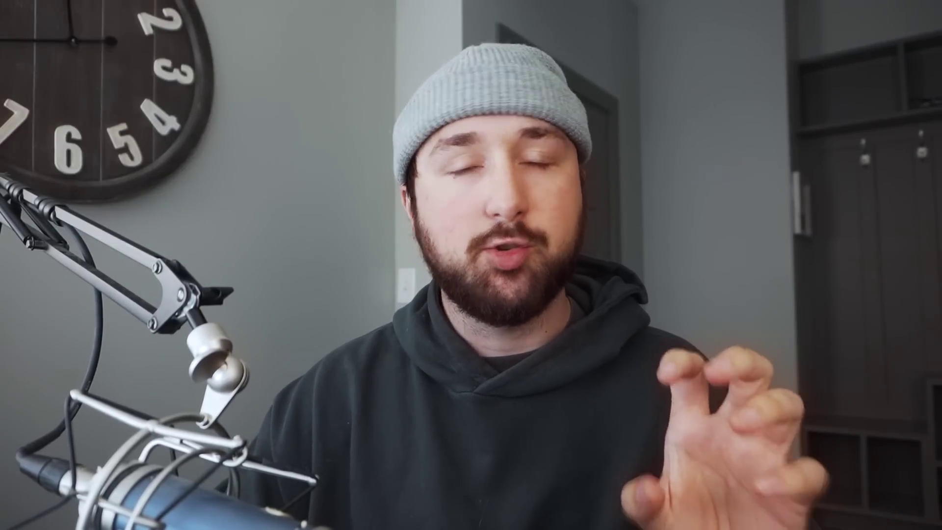
Set the spotlight's power to 5000 W, try a much higher power and undo that trial.
type("8")
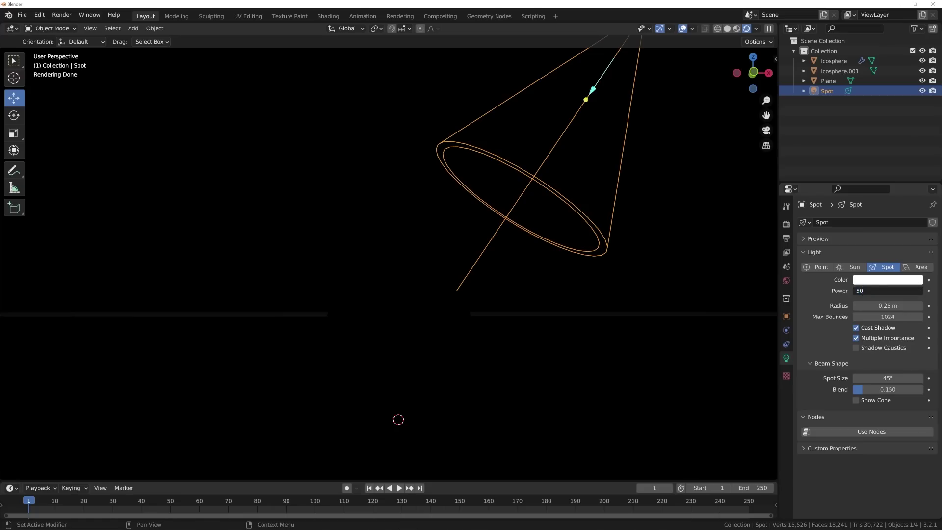
key("Return")
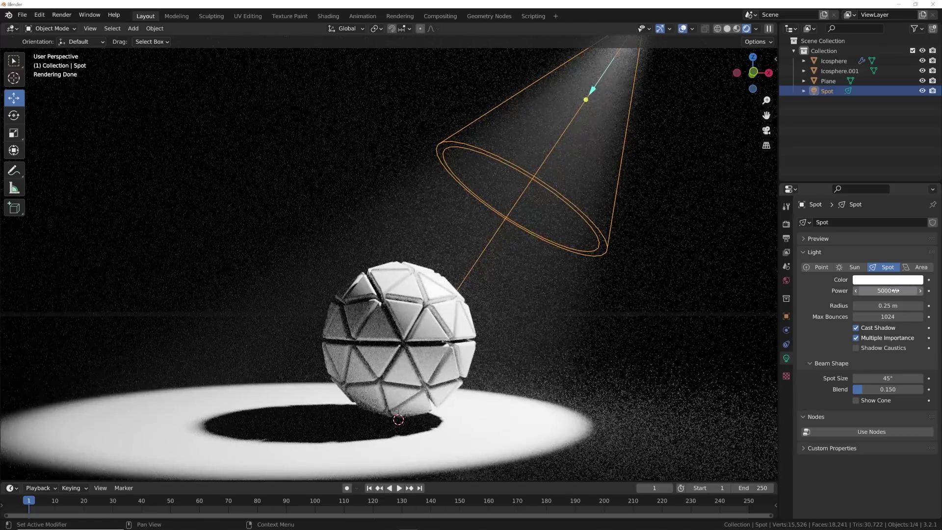
left_click(895, 291)
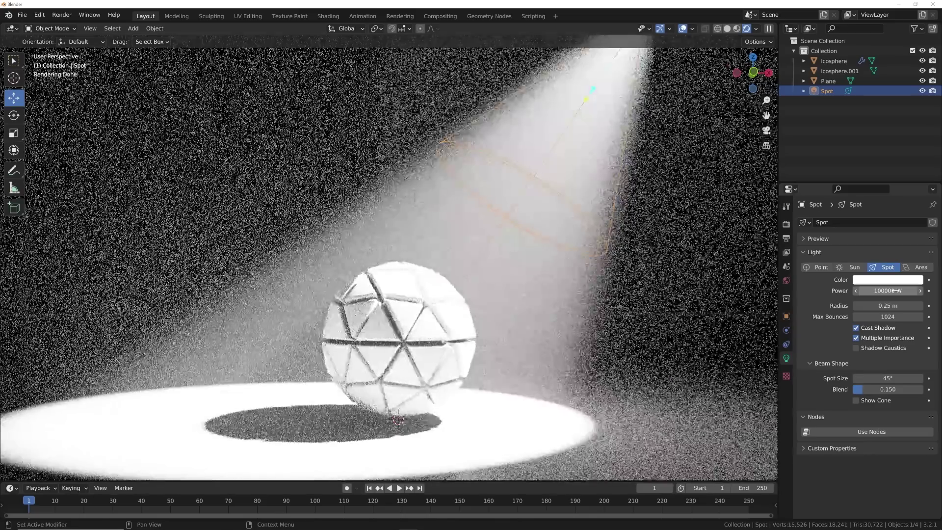
key("ctrl+z")
Adjust the spotlight's radius to 0.86 m and shape its beam with a 40.9° spot size and a blend of 0.000.
left_click_drag(881, 305, 922, 305)
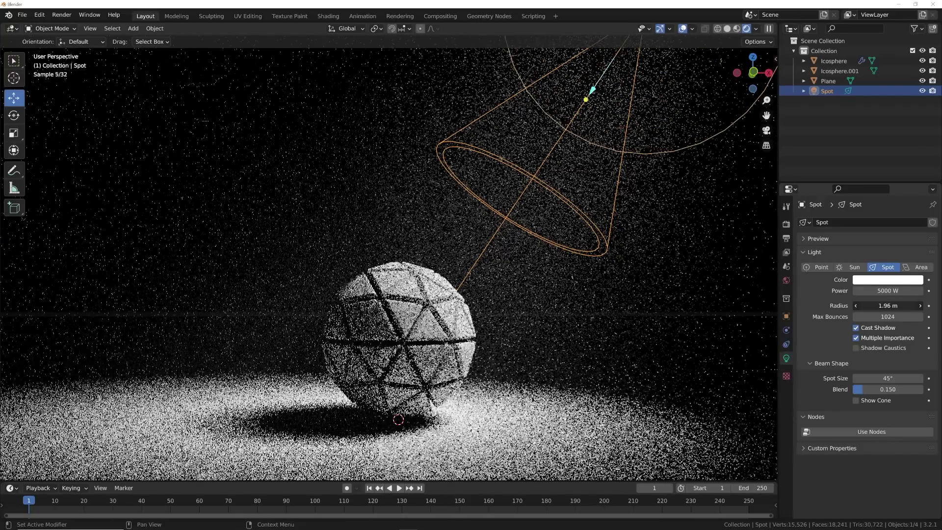
left_click_drag(881, 305, 918, 305)
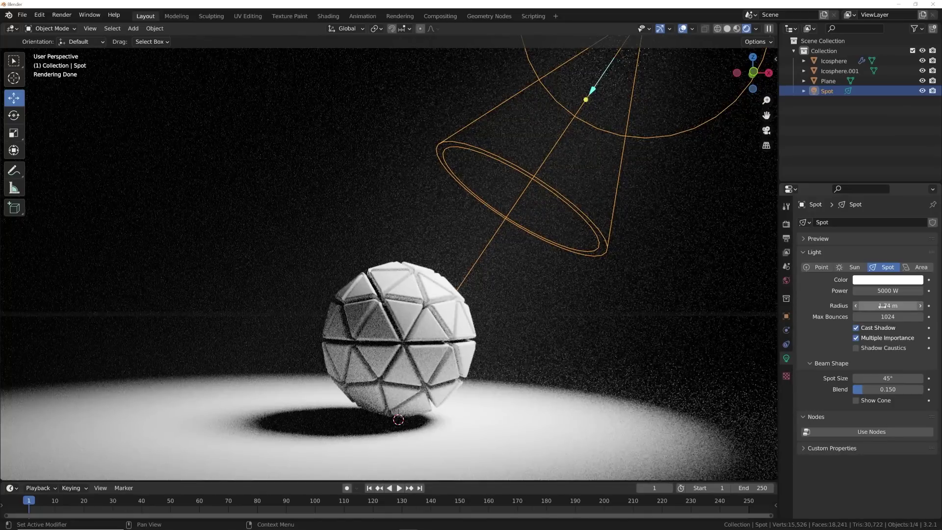
left_click_drag(880, 305, 843, 305)
left_click_drag(864, 389, 925, 391)
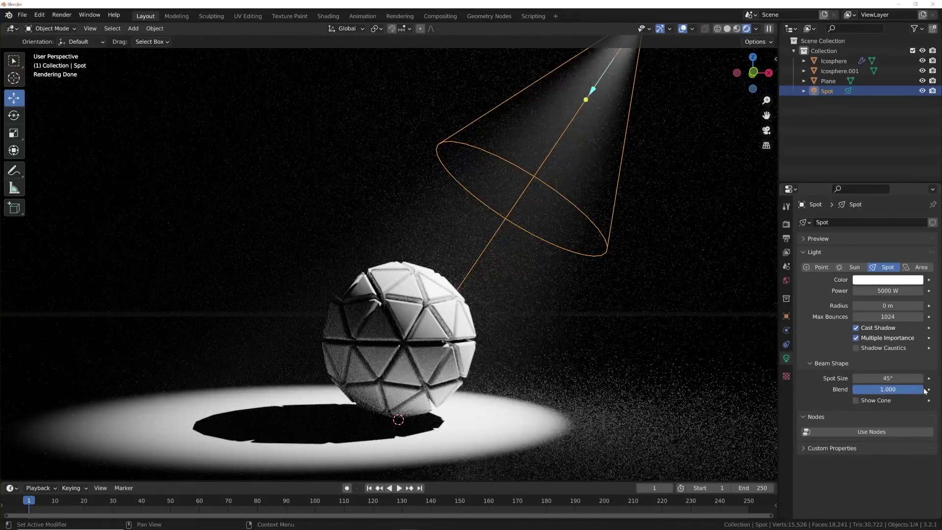
mouse_move(924, 390)
left_mouse_down()
mouse_move(852, 388)
mouse_move(924, 391)
left_mouse_up()
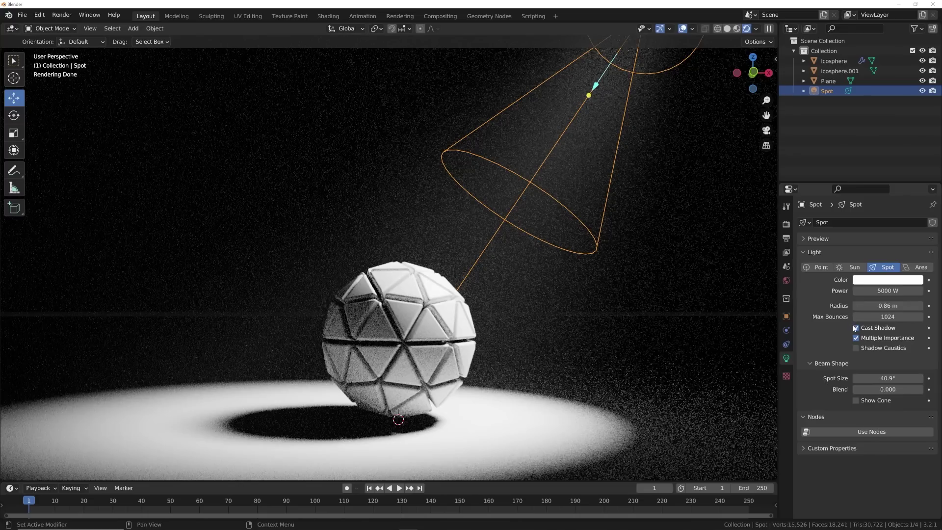
Switch the spotlight's Cast Shadow and Multiple Importance options off and back on, and try a different spot size.
left_click(855, 327)
left_click(856, 328)
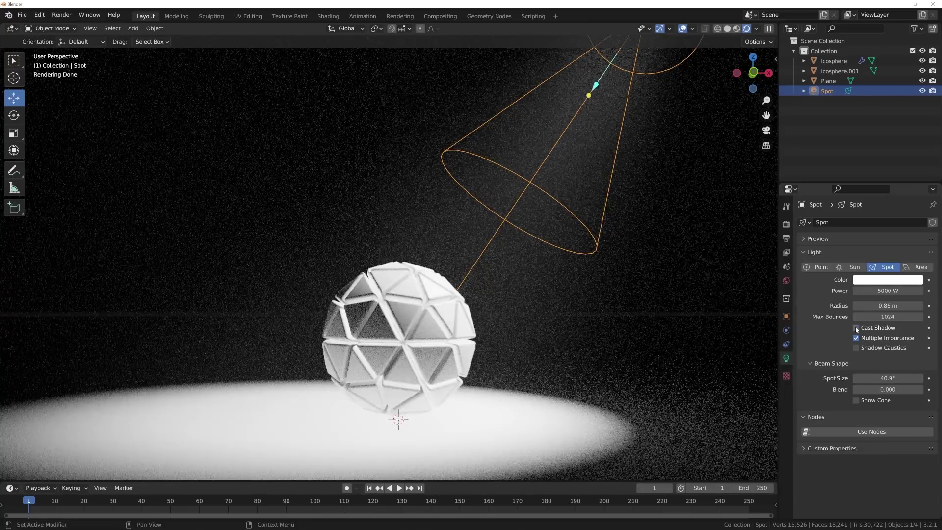
left_click(856, 328)
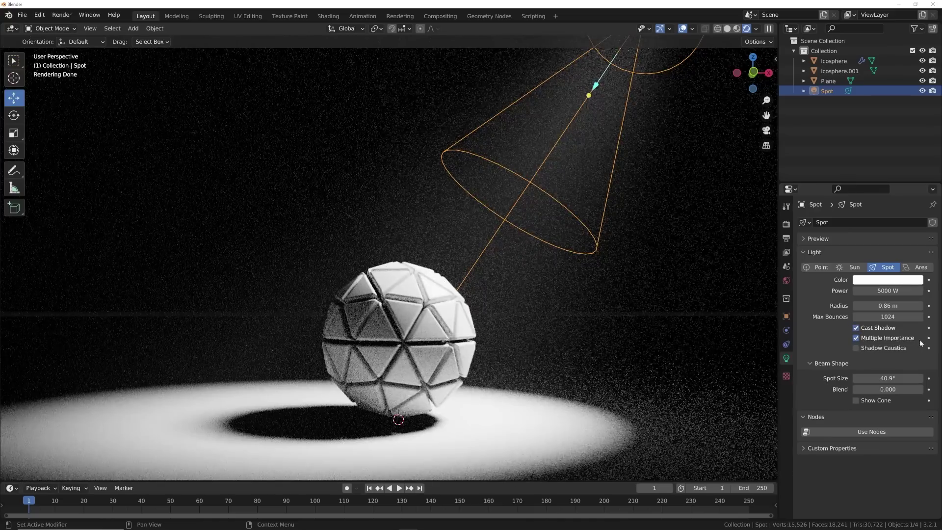
left_click(856, 337)
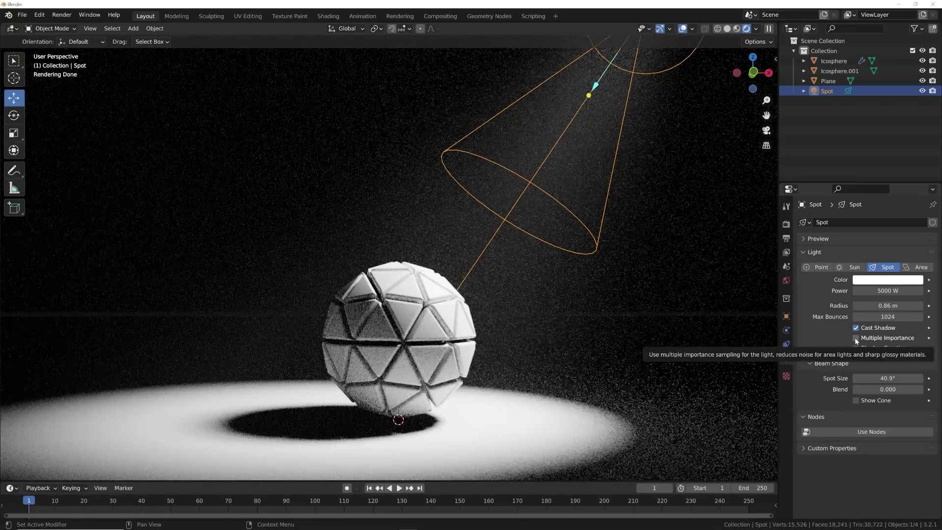
left_click(856, 339)
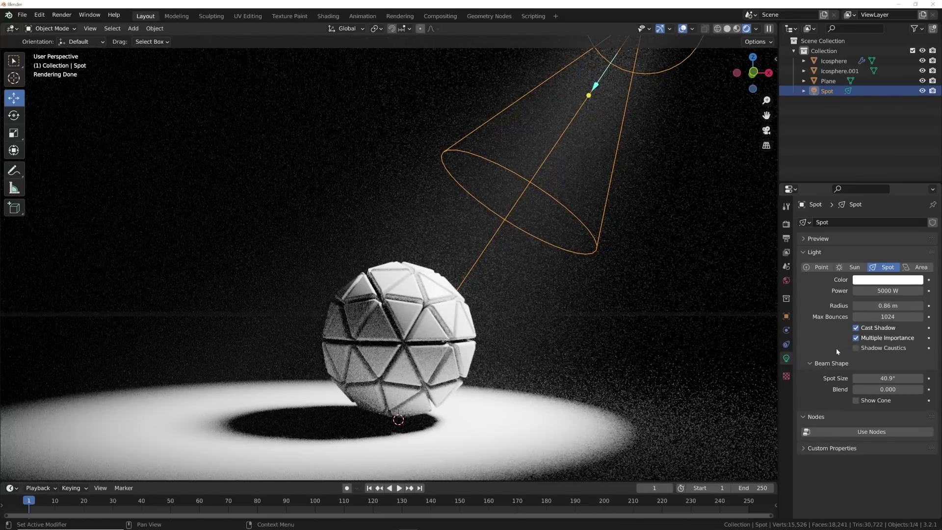
left_click_drag(898, 378, 918, 378)
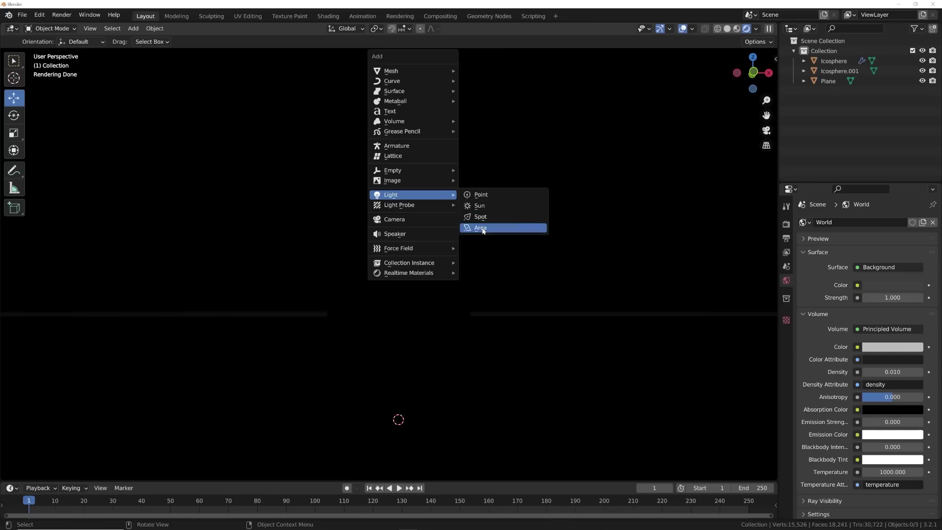
Add an area light, position and enlarge it above the sphere, and set its power to about 107.7 W.
left_click(479, 227)
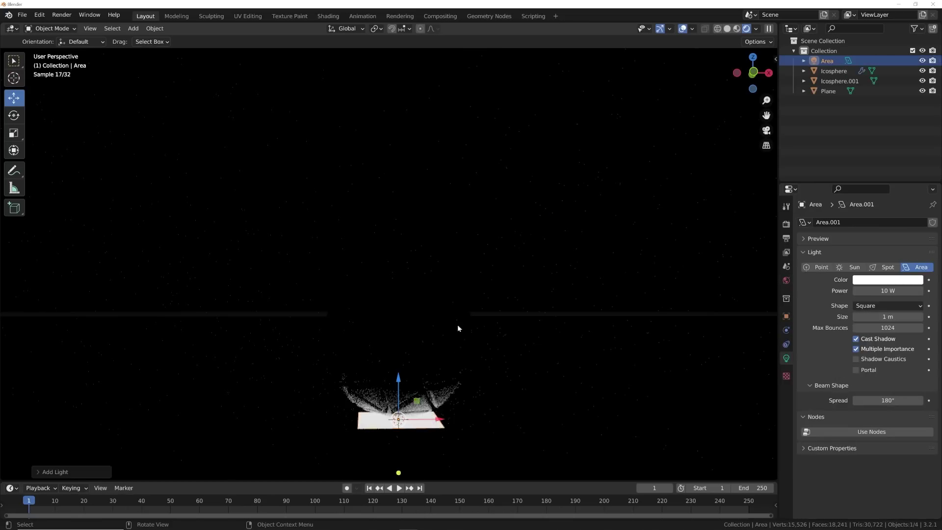
key("g")
left_click(450, 71)
key("s")
left_click(920, 303)
left_click_drag(891, 294, 823, 292)
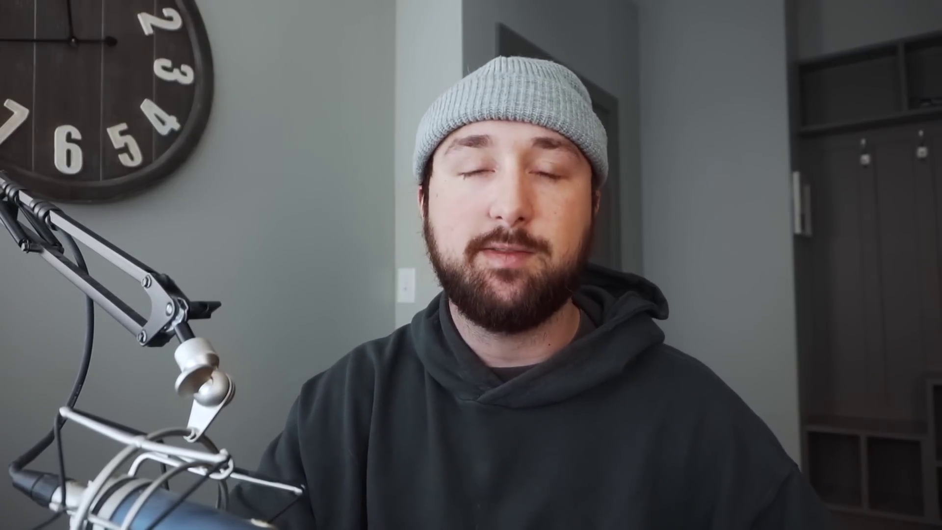
Try the Disk and Square shapes on the area light and set its shape to Ellipse.
left_click(871, 307)
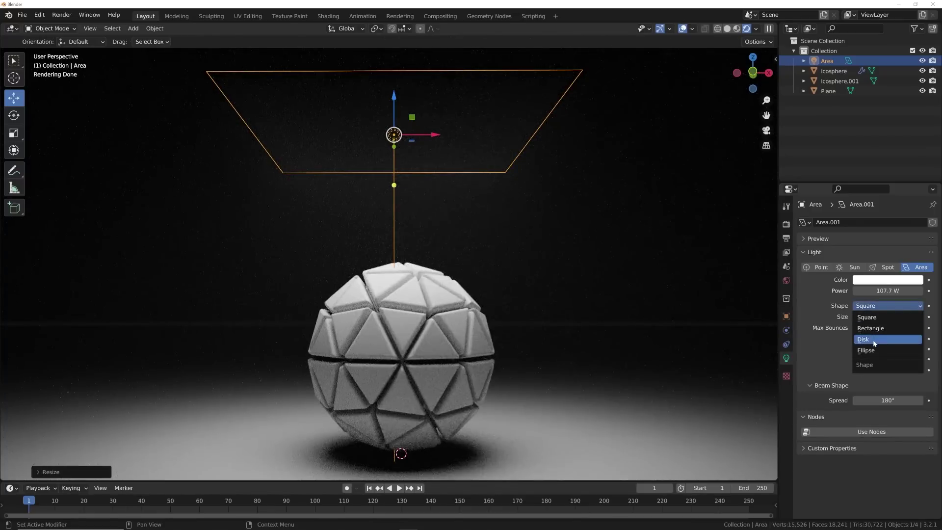
left_click(874, 341)
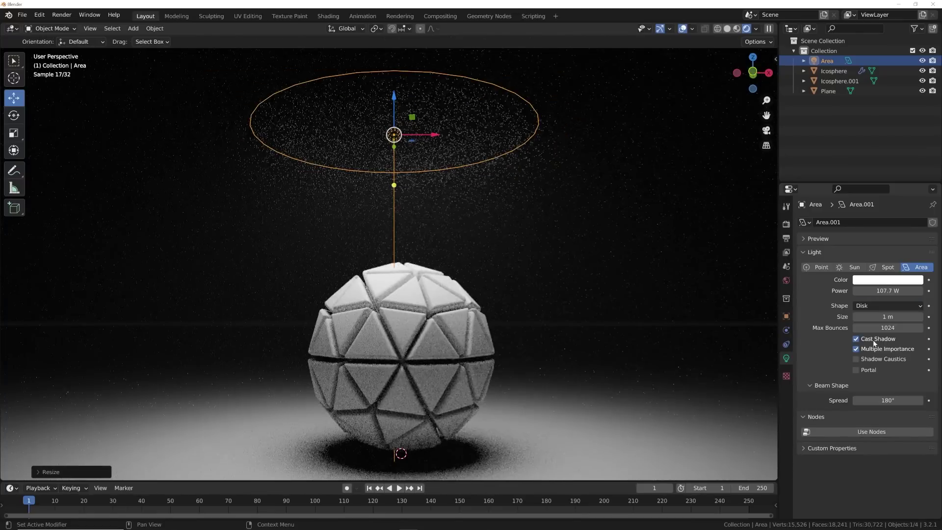
left_click(877, 309)
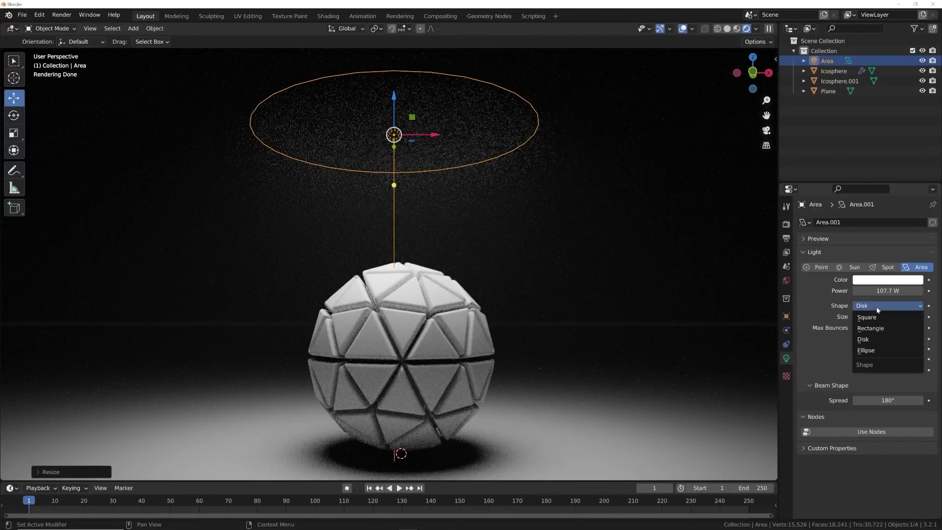
left_click(878, 317)
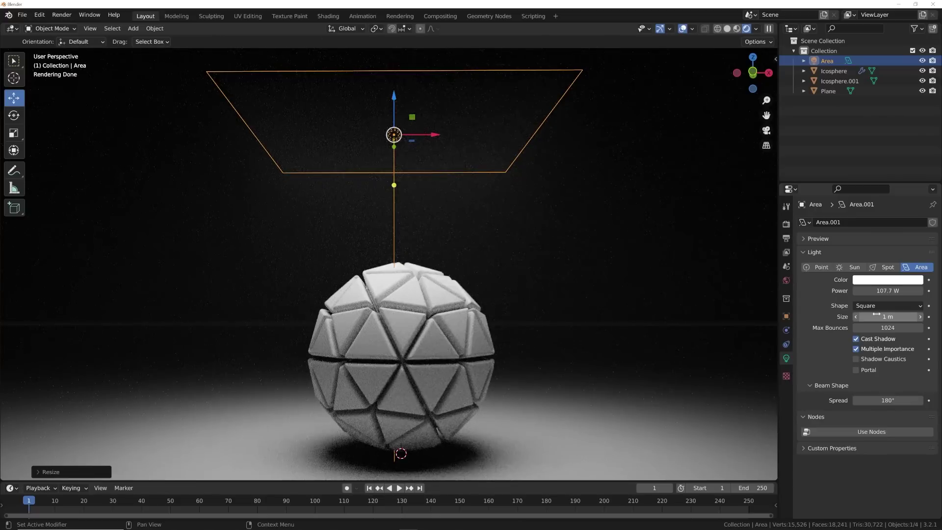
left_click(877, 308)
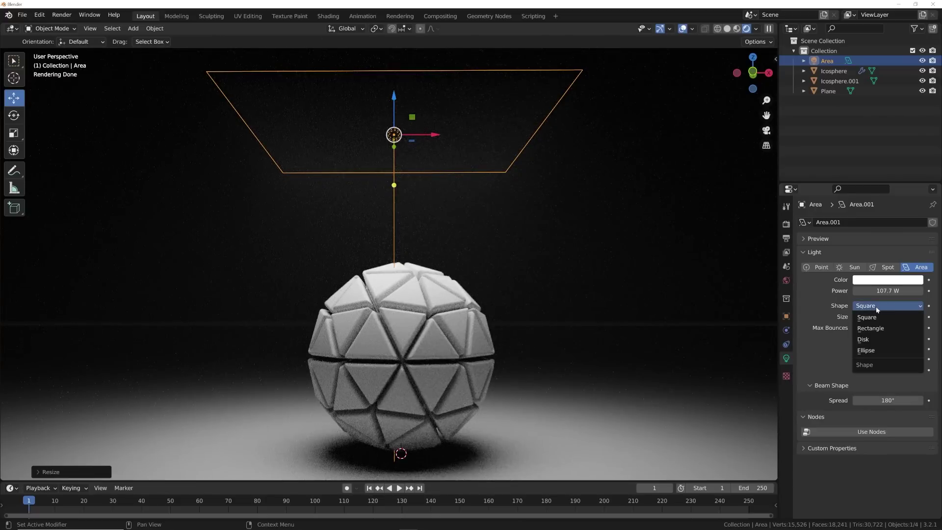
left_click(875, 350)
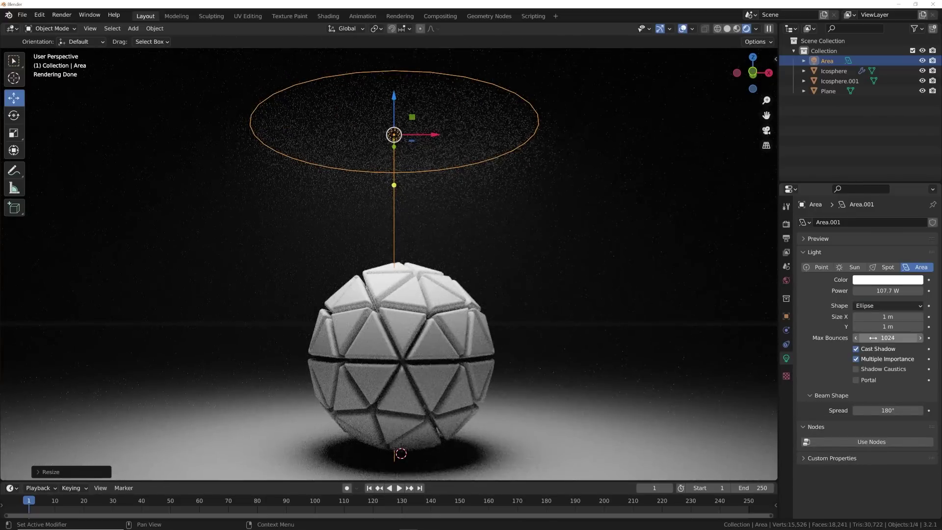
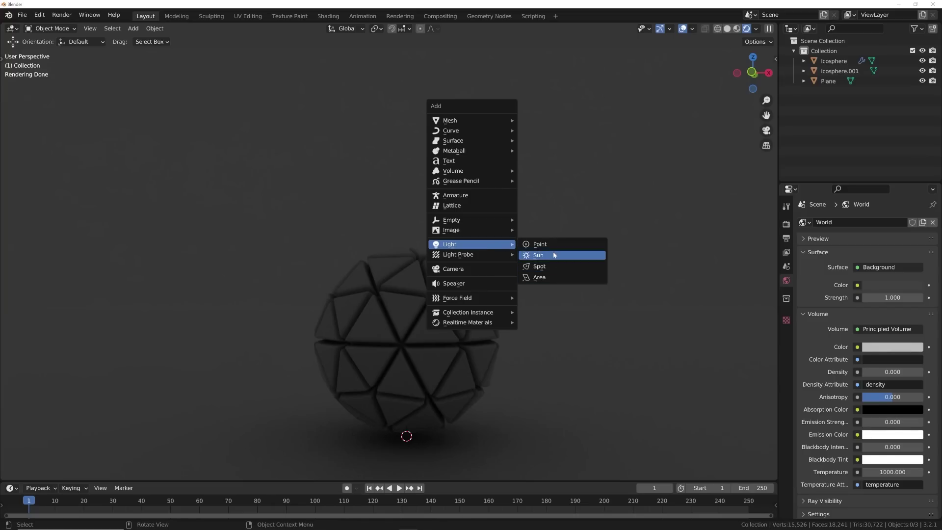
Add a sun light and move it above and to the right of the sphere.
left_click(554, 254)
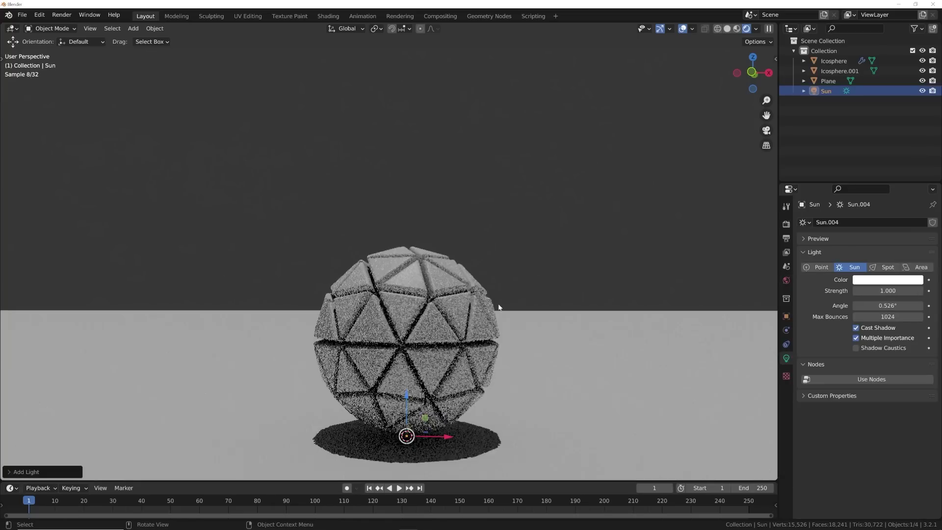
key("g")
left_click(612, 106)
middle_click_drag(578, 214, 540, 243)
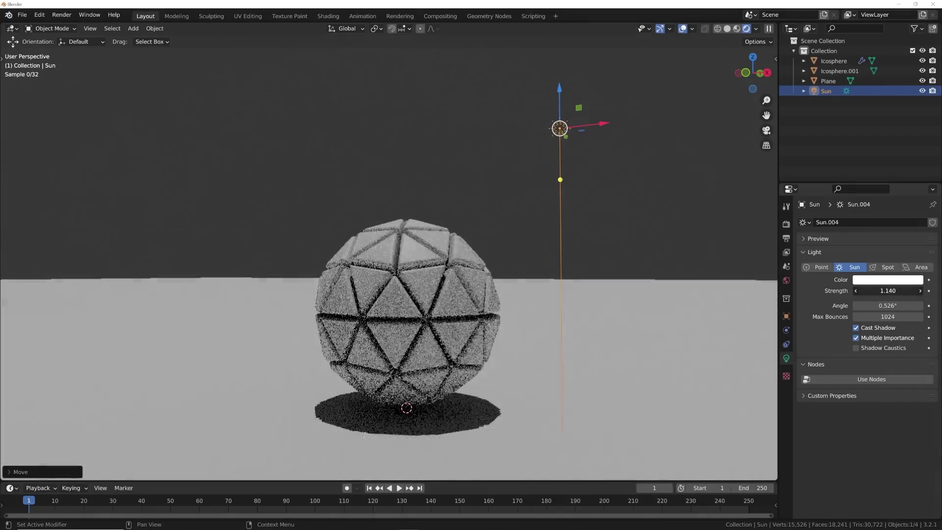
Rotate the sun light so it shines diagonally onto the sphere, set its strength to 1.670 and vary its angle.
key("r")
key("r")
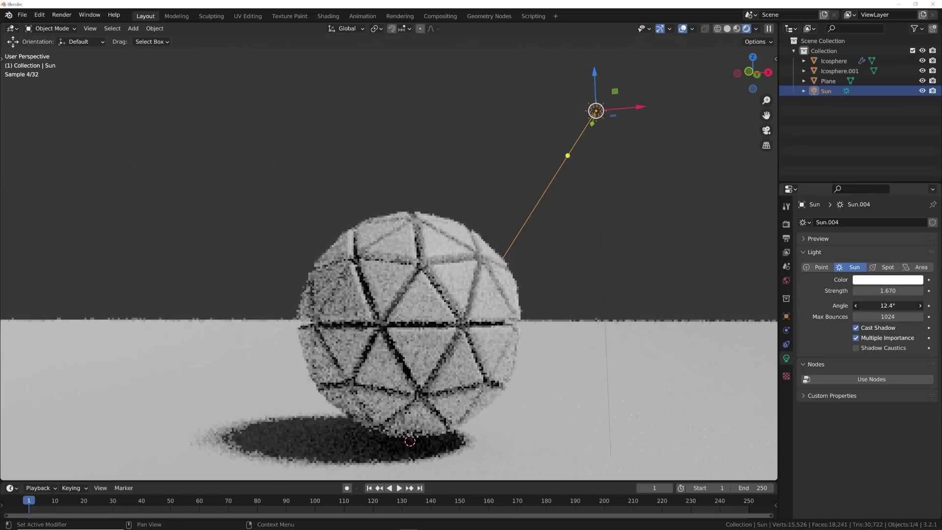
left_click_drag(883, 306, 877, 305)
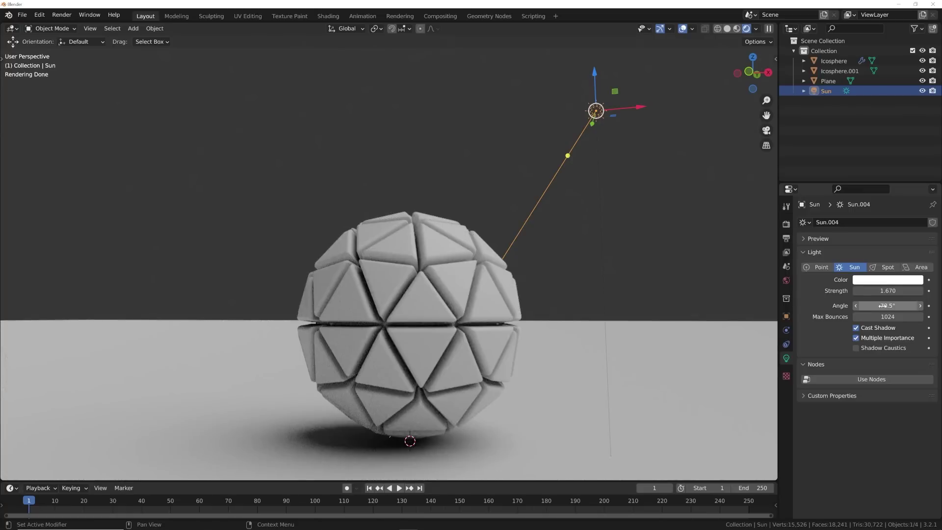
left_click_drag(881, 305, 878, 305)
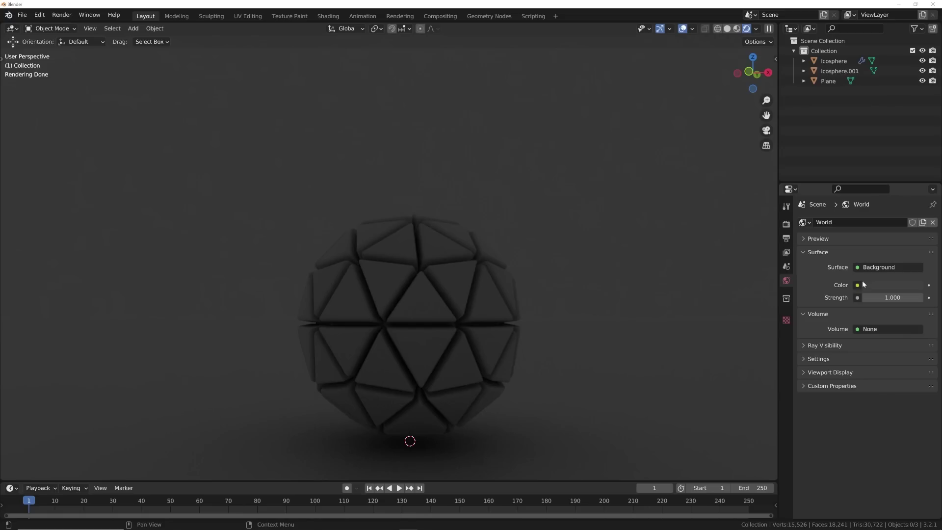
Assign a Sky Texture to the world background colour and lower the render exposure to about -4.227.
left_click(857, 285)
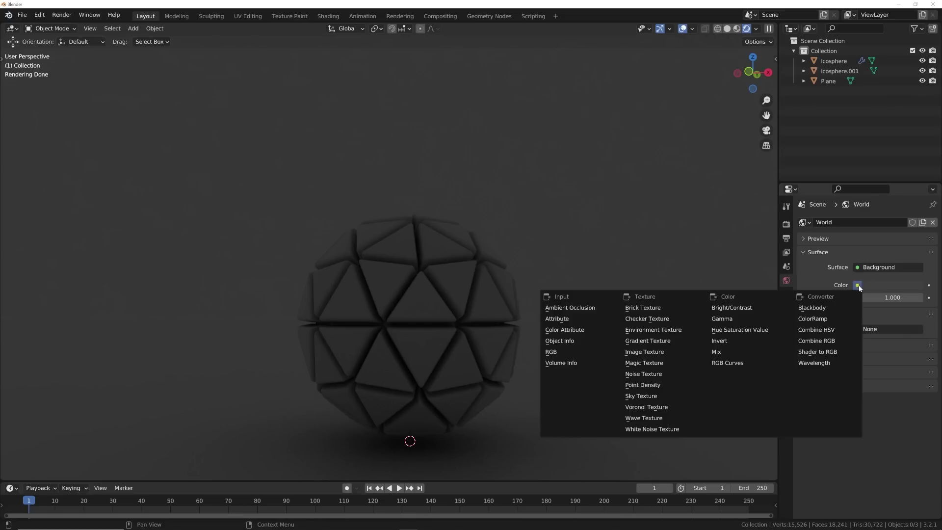
left_click(651, 397)
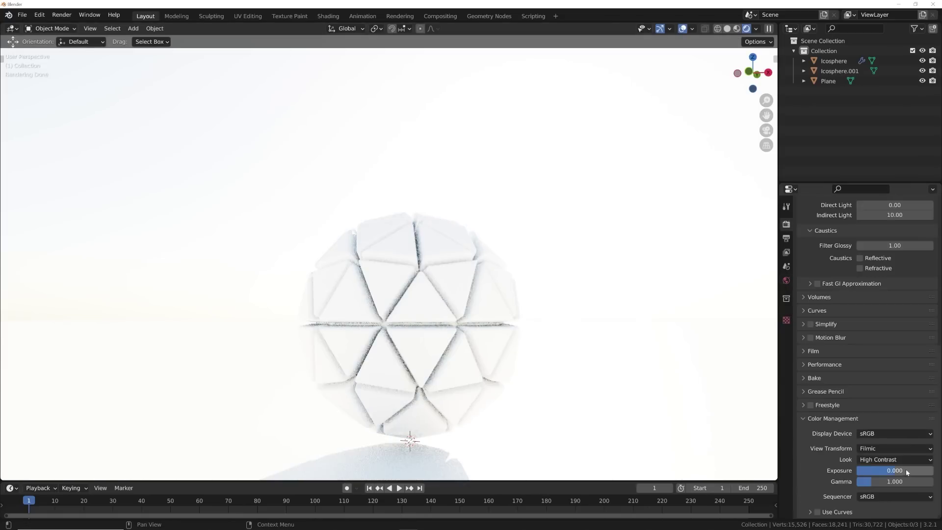
left_click_drag(894, 470, 848, 470)
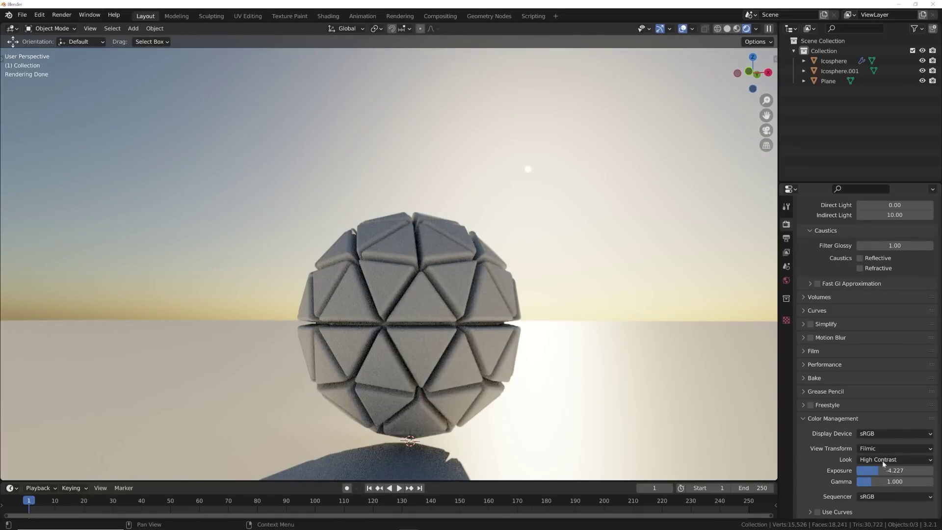
Try a different sun size in the world's Sky Texture and reset it to the default.
scroll(863, 288, "up", 10)
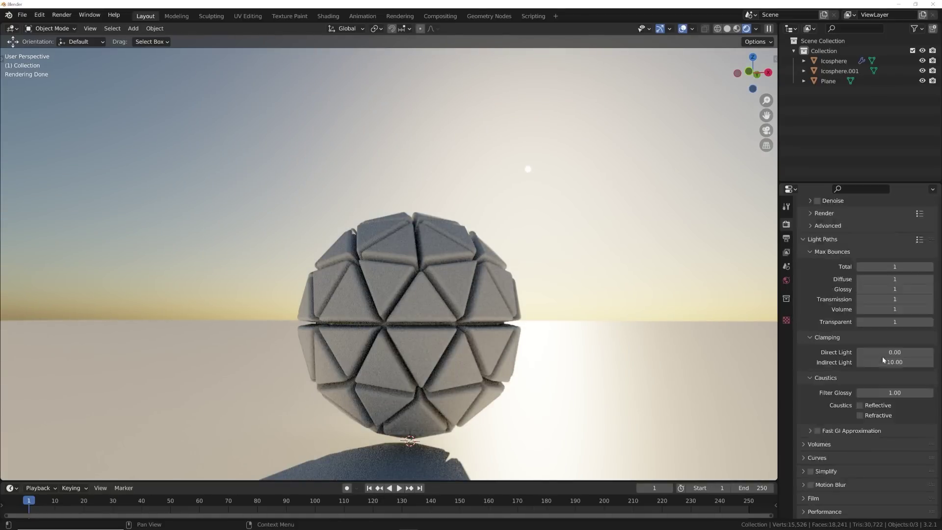
left_click(786, 280)
left_click_drag(888, 322, 915, 322)
key("BackSpace")
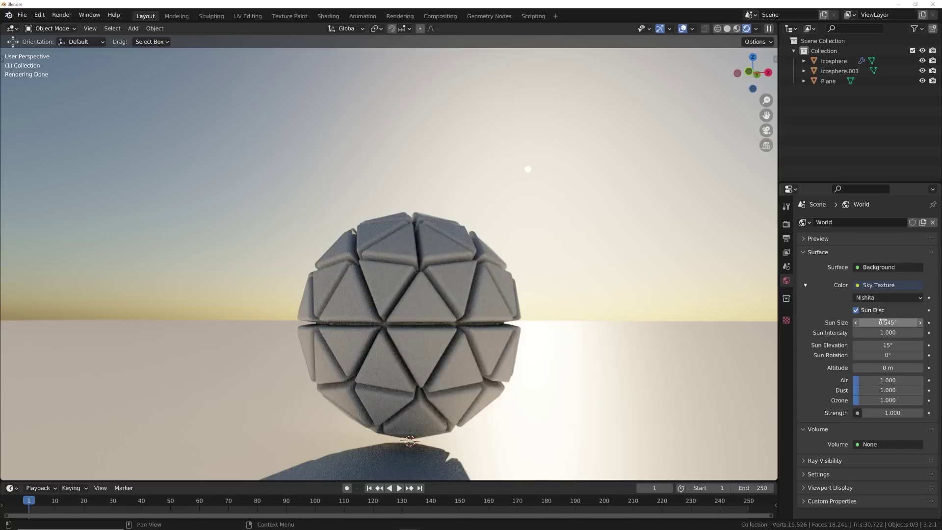
Set the Sky Texture's sun elevation to 14.8°, sun rotation to 243°, altitude to 32 m, air to 0.349, dust to 2.096 and ozone to 0.000.
left_click_drag(898, 345, 875, 355)
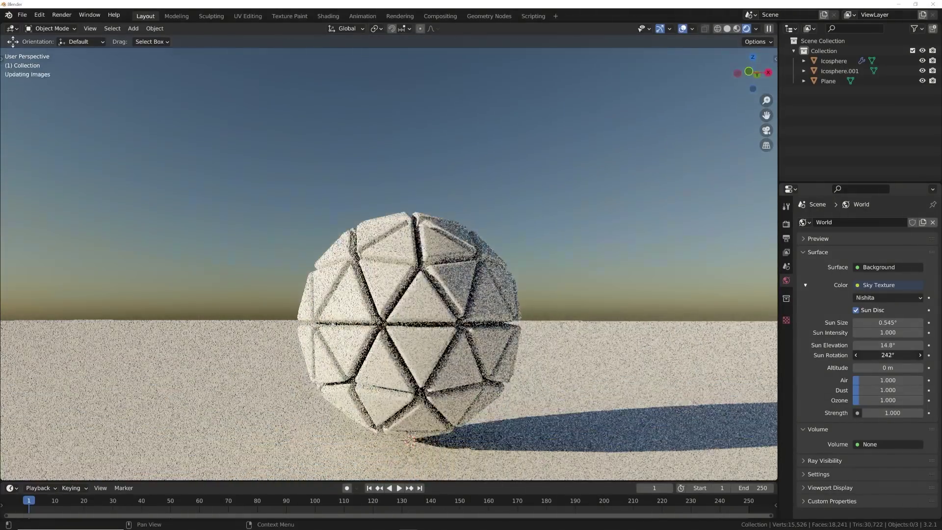
left_click_drag(883, 382, 855, 400)
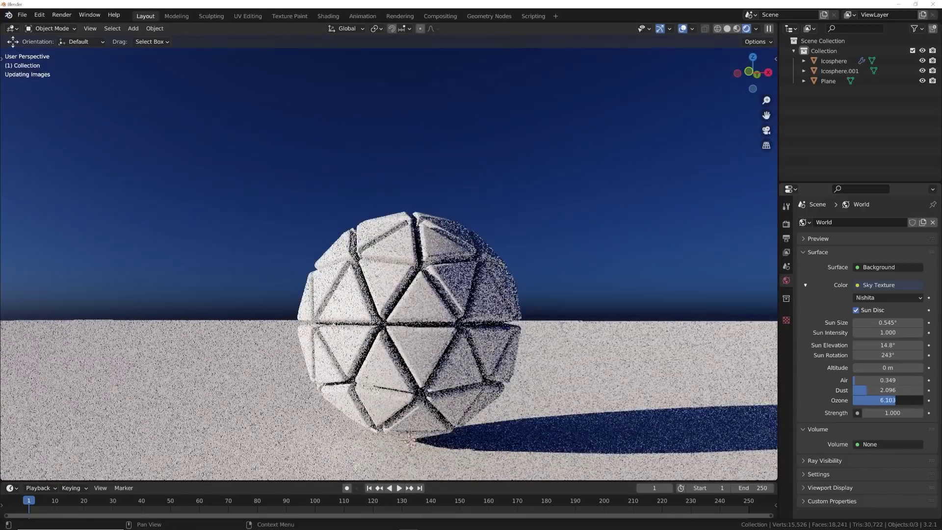
left_click_drag(886, 368, 897, 369)
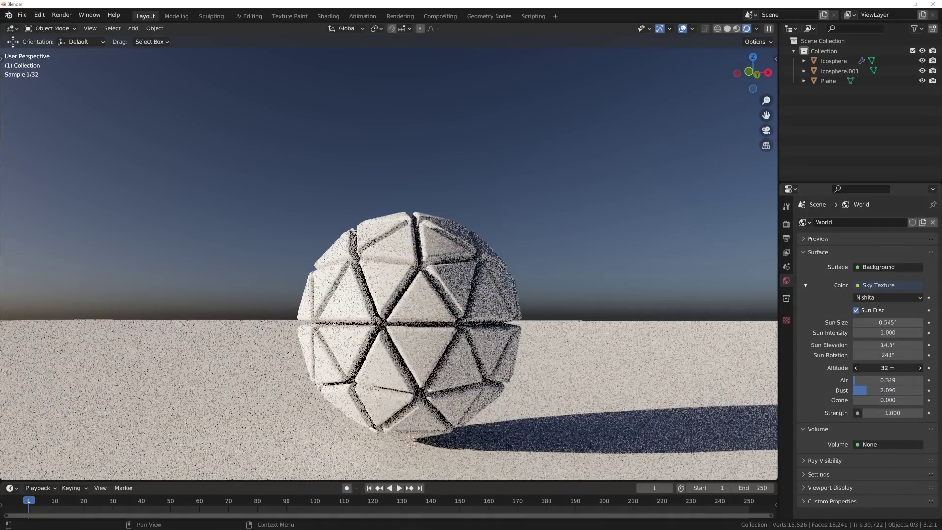